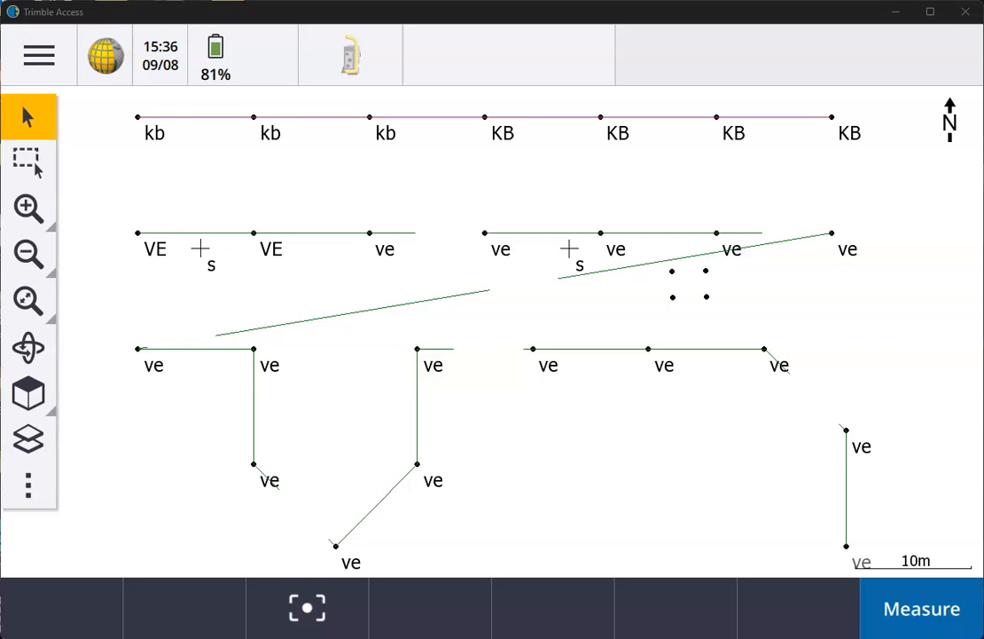
Show the CAD toolbar on the map and view its options menu.
{"action": "left_click", "coordinate": [33, 489]}
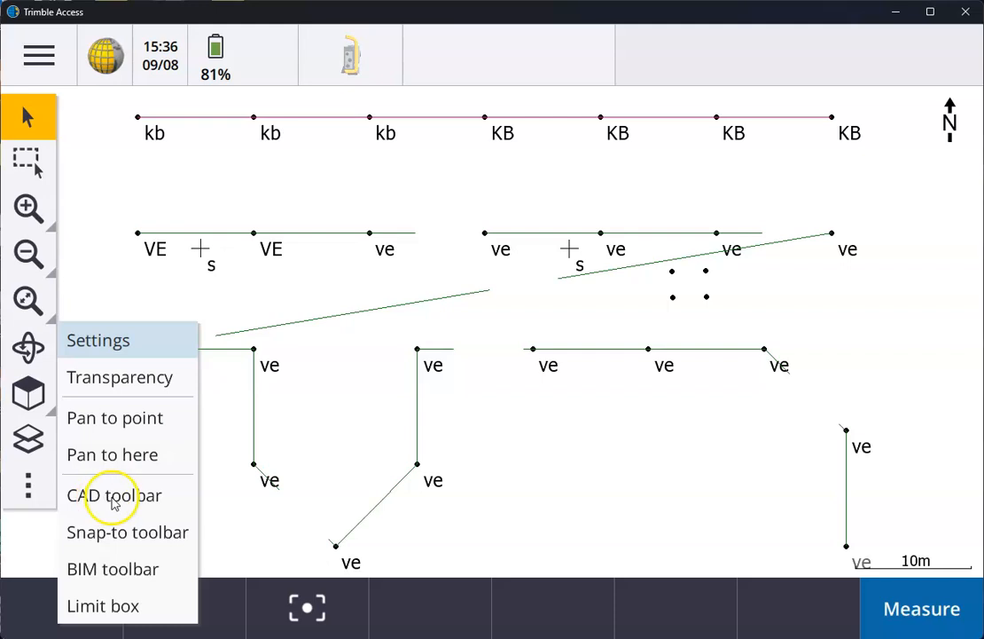
{"action": "left_click", "coordinate": [113, 496]}
{"action": "left_click", "coordinate": [177, 483]}
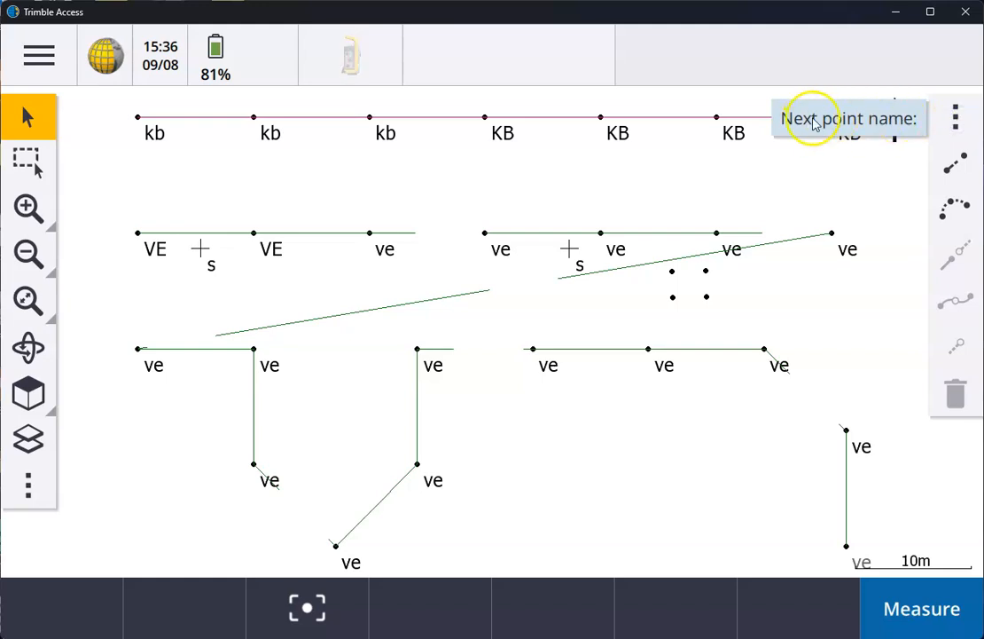
{"action": "left_click", "coordinate": [955, 118]}
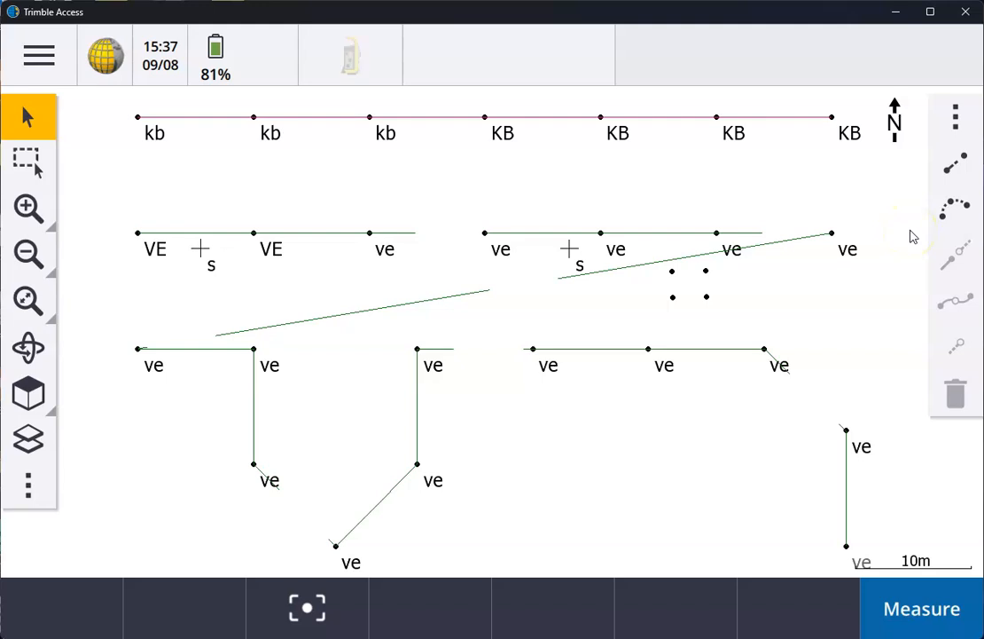
{"action": "left_click", "coordinate": [946, 180]}
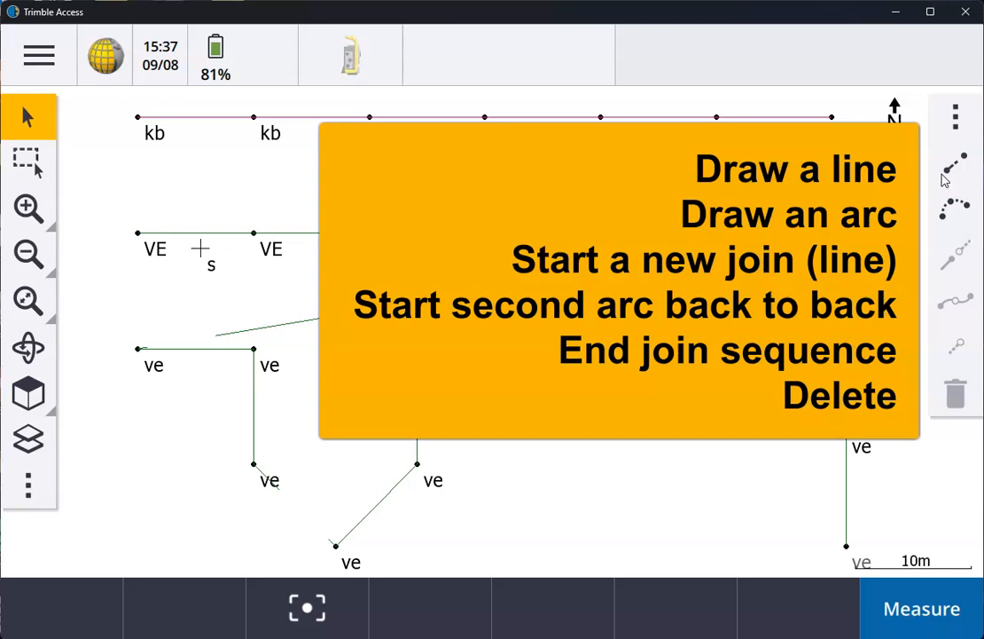
{"action": "left_click", "coordinate": [942, 221]}
{"action": "left_click", "coordinate": [945, 255]}
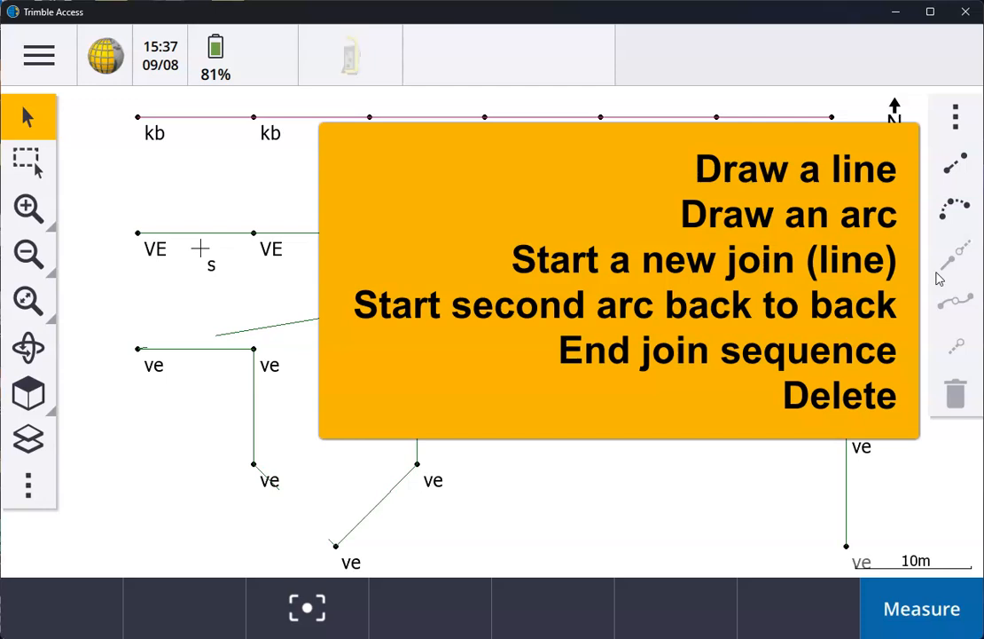
{"action": "left_click", "coordinate": [931, 297]}
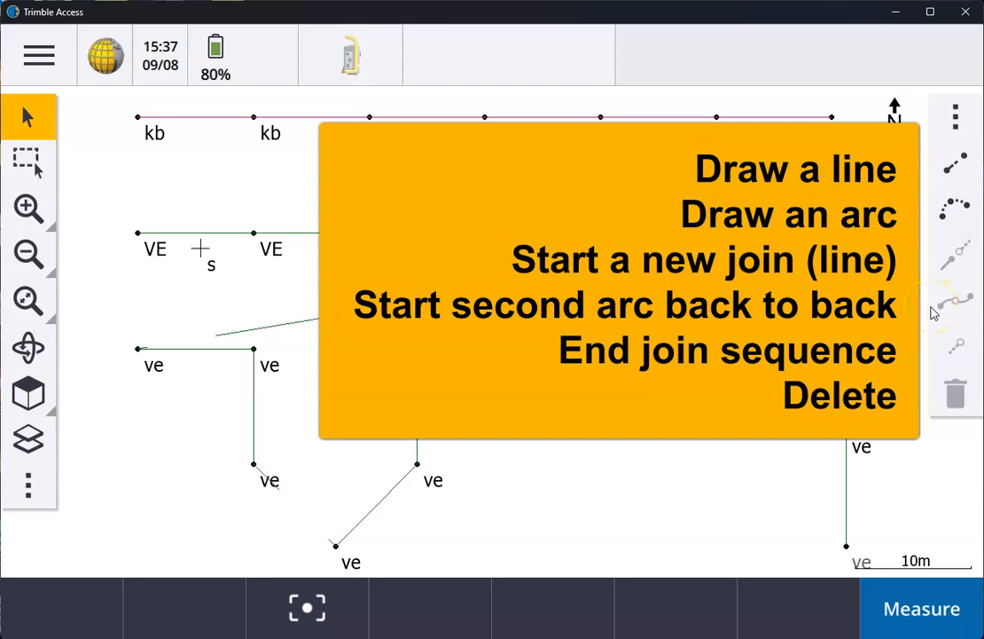
{"action": "left_click", "coordinate": [940, 353]}
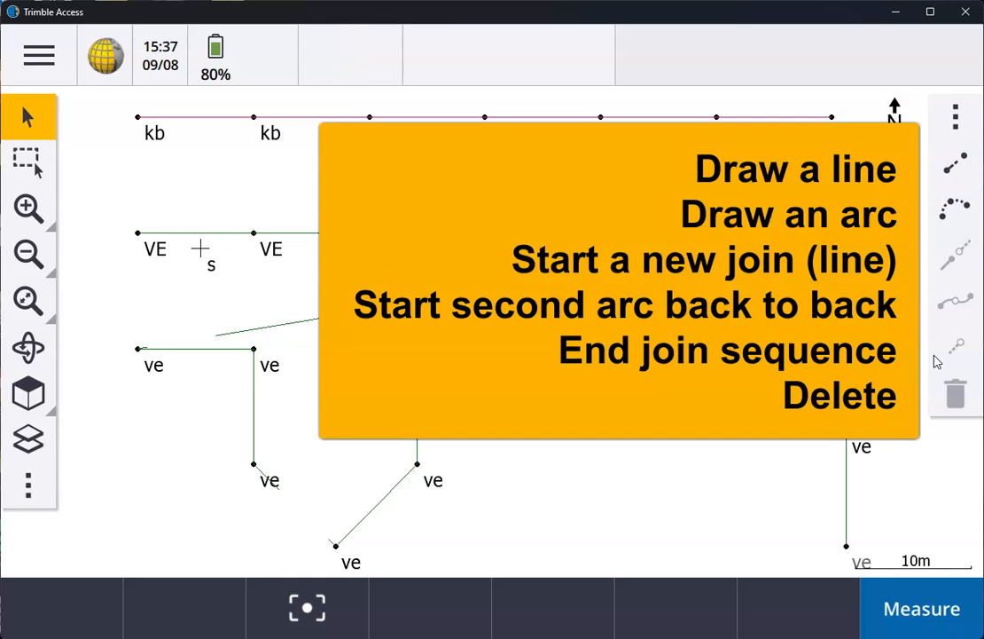
{"action": "left_click", "coordinate": [940, 410]}
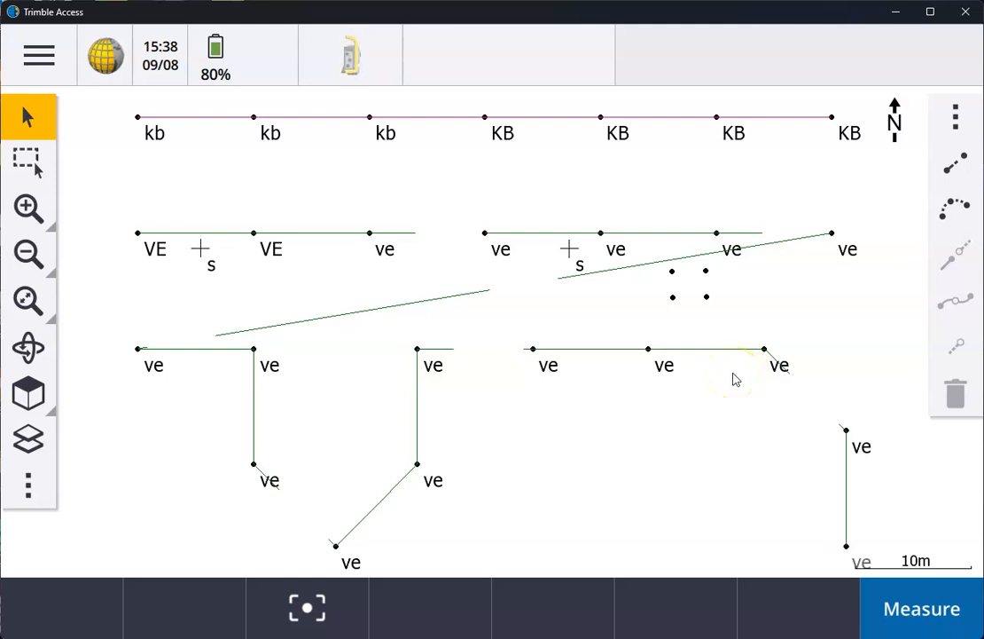
Draw a join line from the third point of the VE row to the kb point directly north of it, and clear the selection.
{"action": "left_click", "coordinate": [954, 168]}
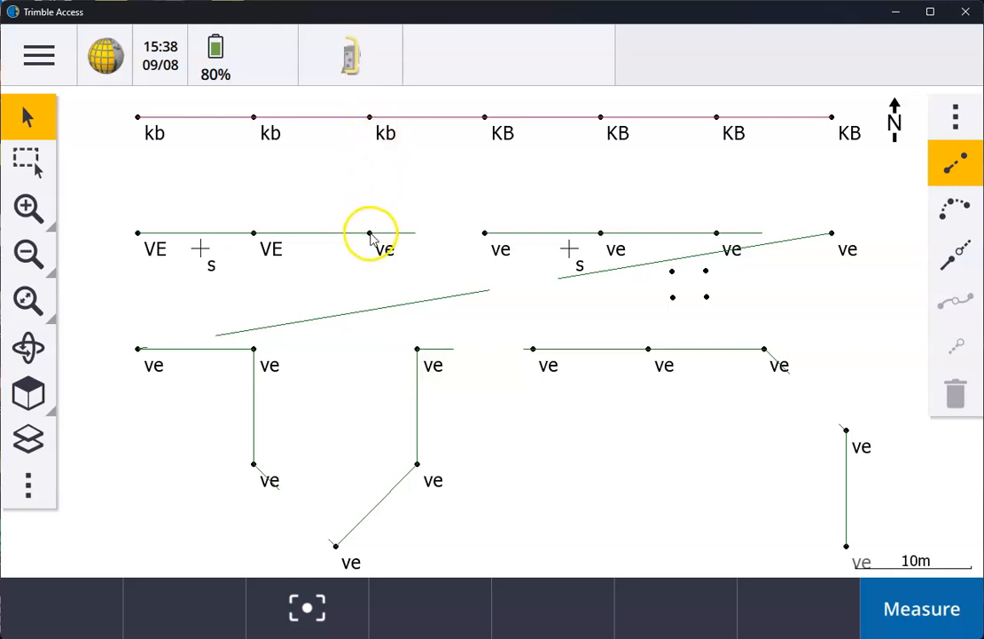
{"action": "left_click", "coordinate": [370, 233]}
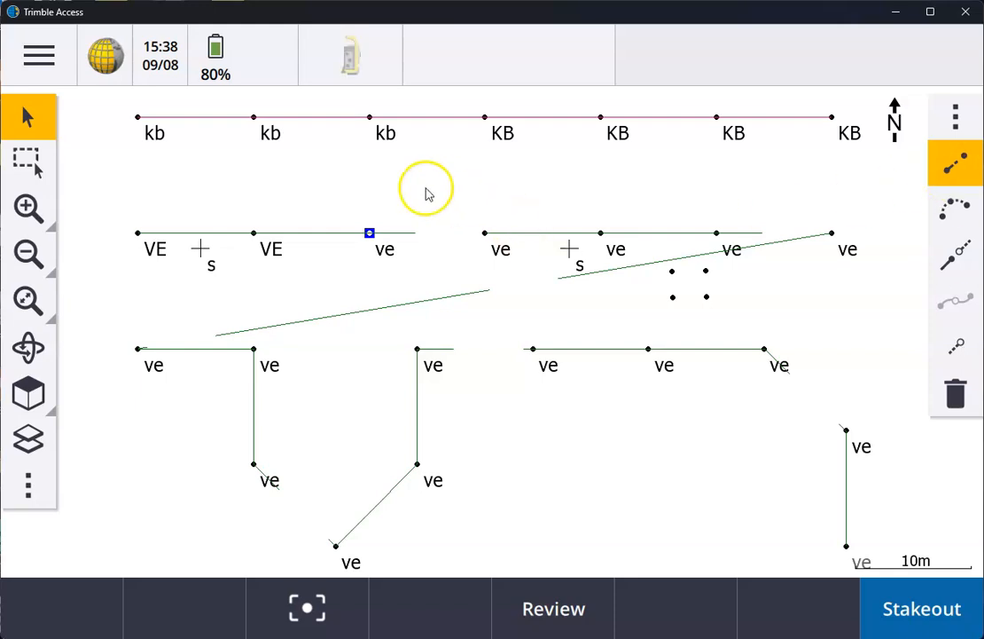
{"action": "left_click", "coordinate": [369, 118]}
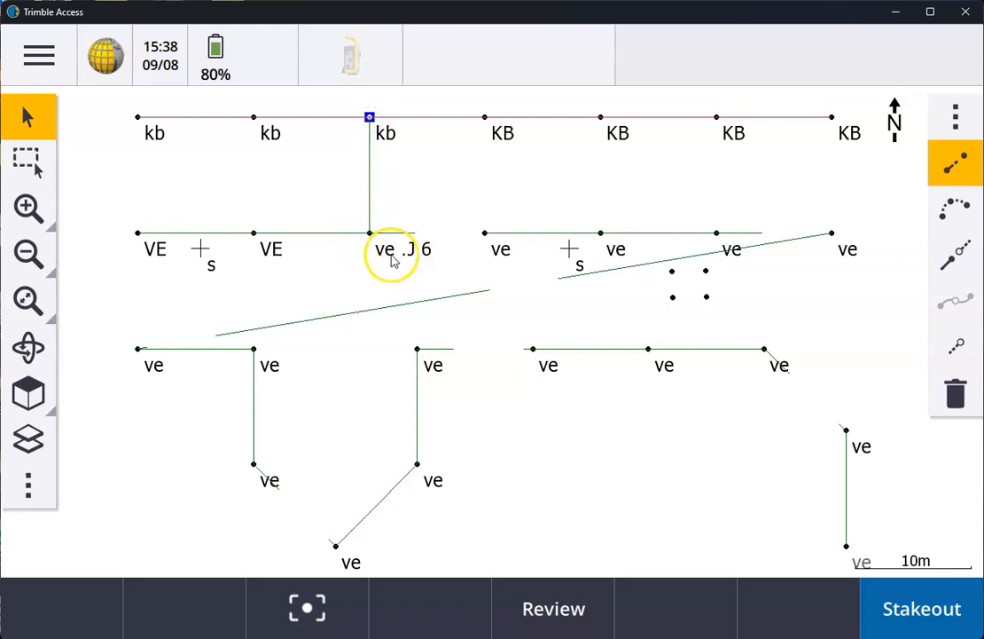
{"action": "left_click", "coordinate": [371, 119]}
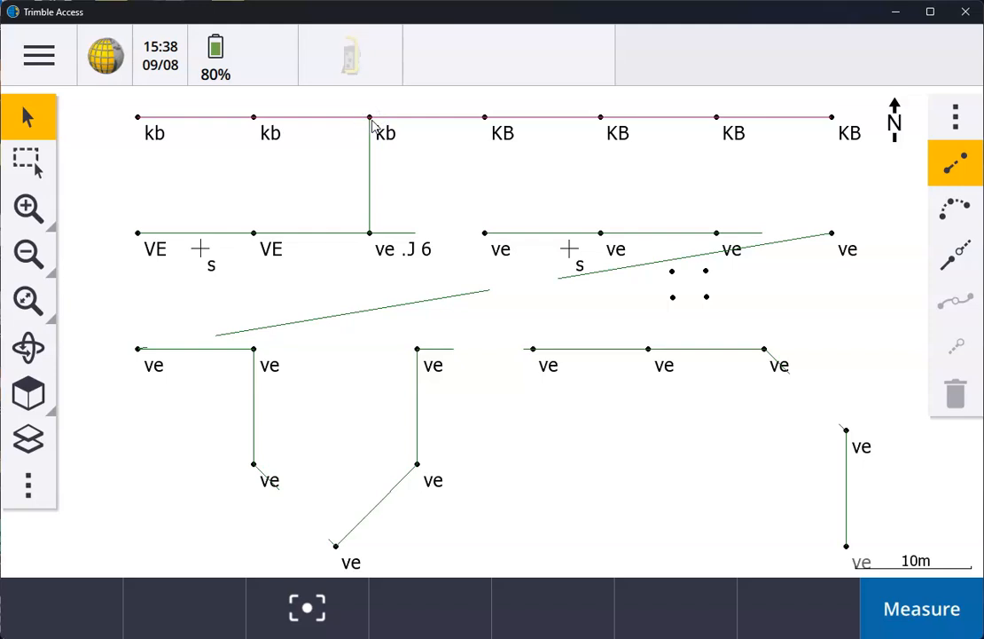
Draw a join line from the easternmost KB point to the ve point directly south of it, and clear the selection.
{"action": "left_click", "coordinate": [832, 118]}
{"action": "left_click", "coordinate": [832, 233]}
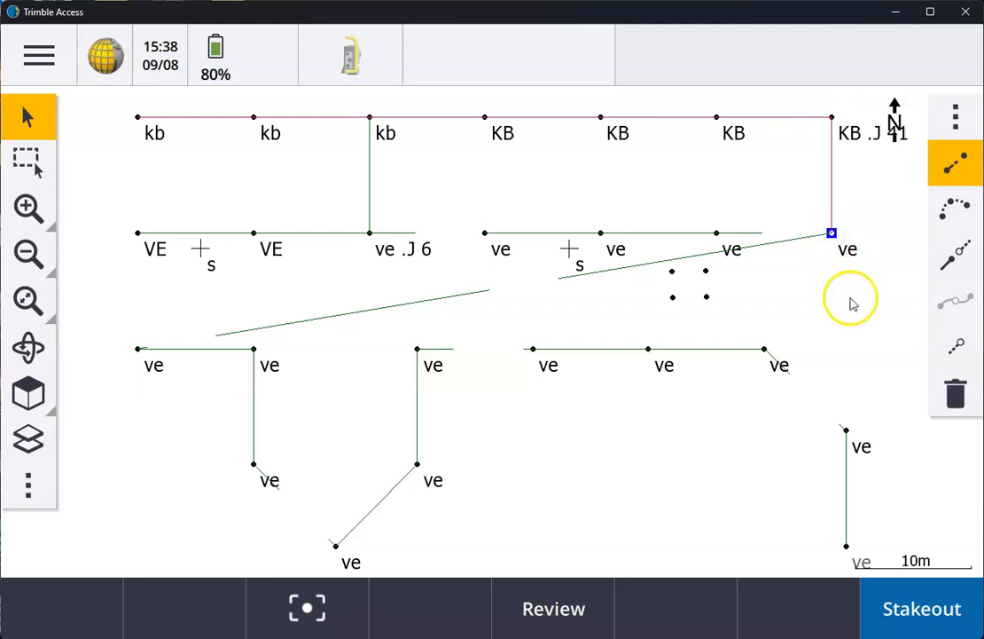
{"action": "left_click", "coordinate": [833, 234]}
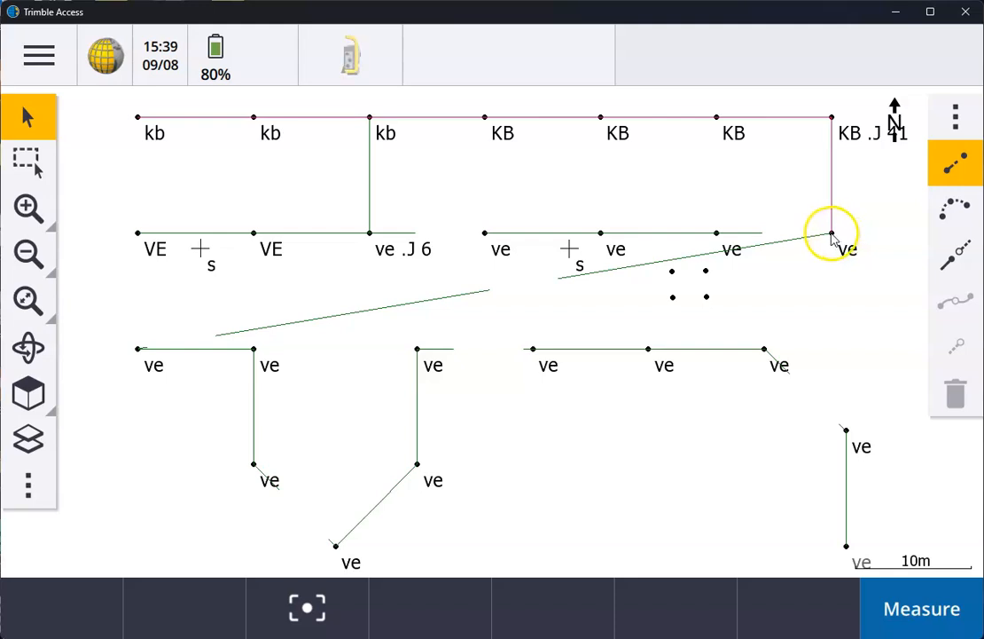
End the join sequence at the ve point below the easternmost KB point, and clear the selection.
{"action": "left_click", "coordinate": [832, 235]}
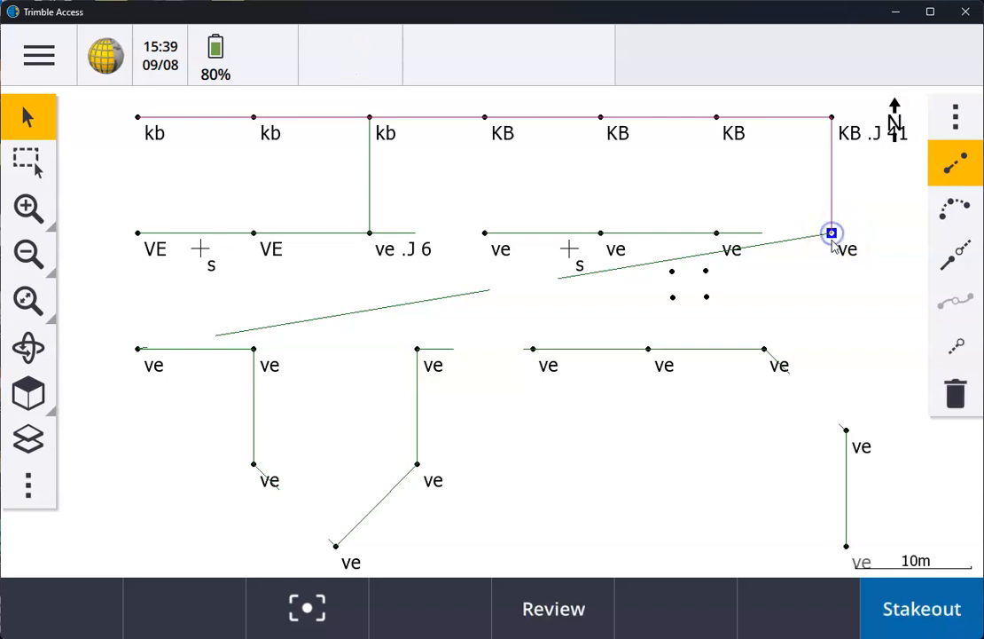
{"action": "left_click", "coordinate": [962, 350]}
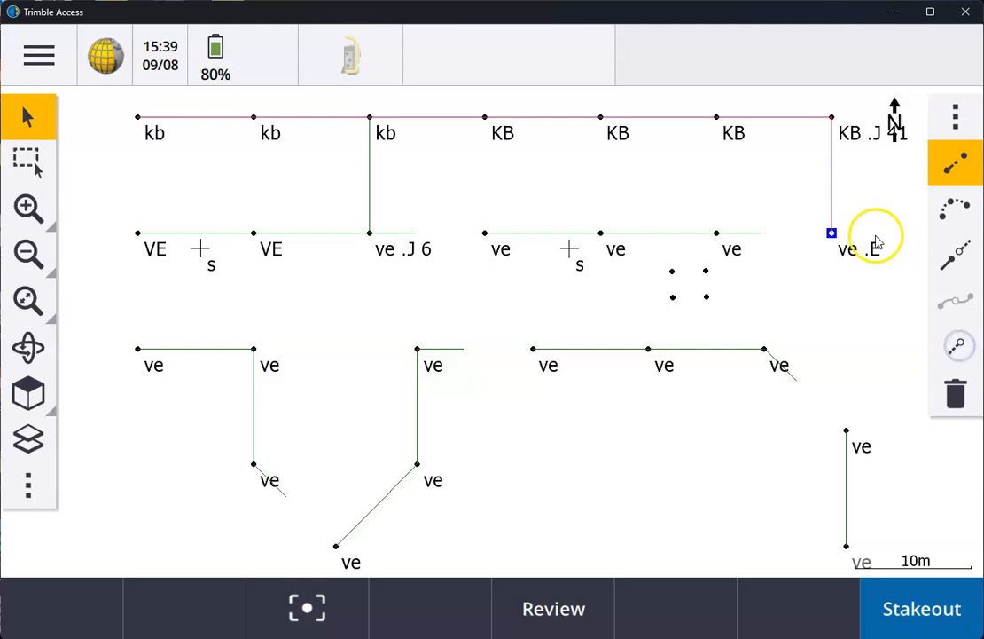
{"action": "left_click", "coordinate": [834, 232]}
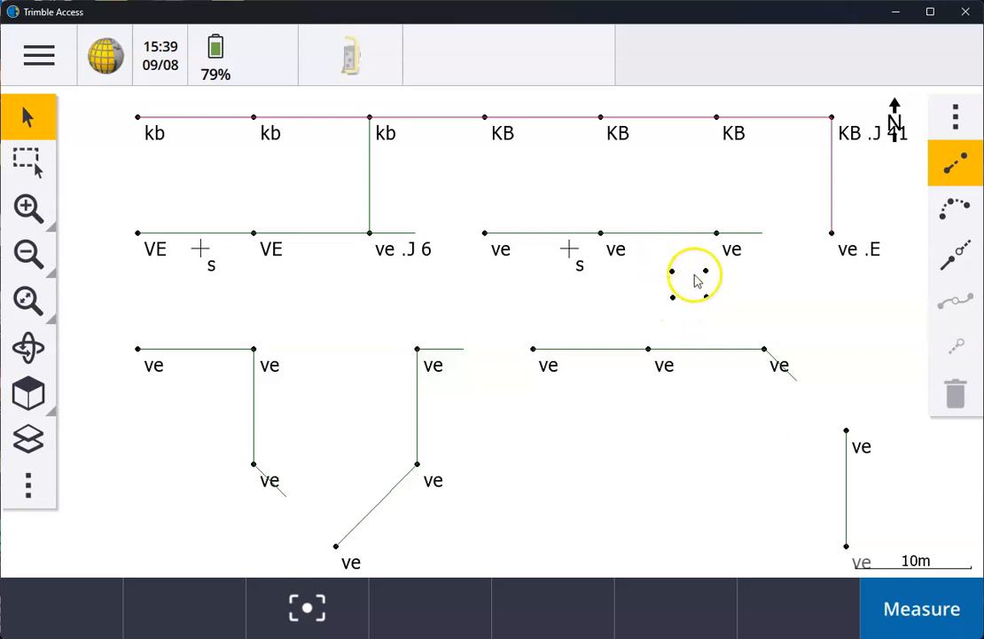
Draw a closed rectangle through the four unlabelled points as new join lines coded MH (Manhole), and leave line drawing.
{"action": "left_click", "coordinate": [952, 262]}
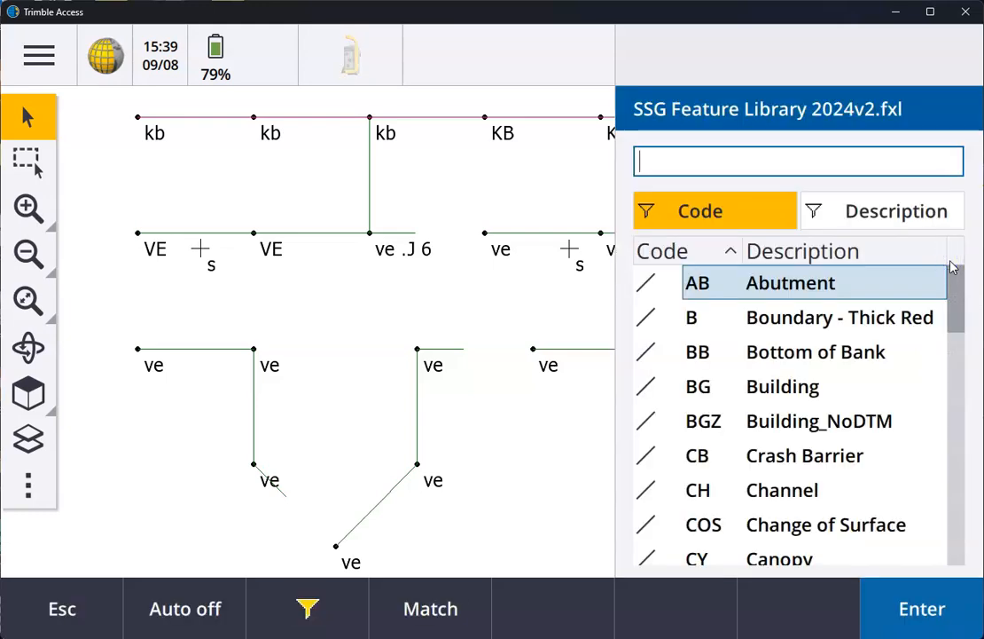
{"action": "type", "text": "H"}
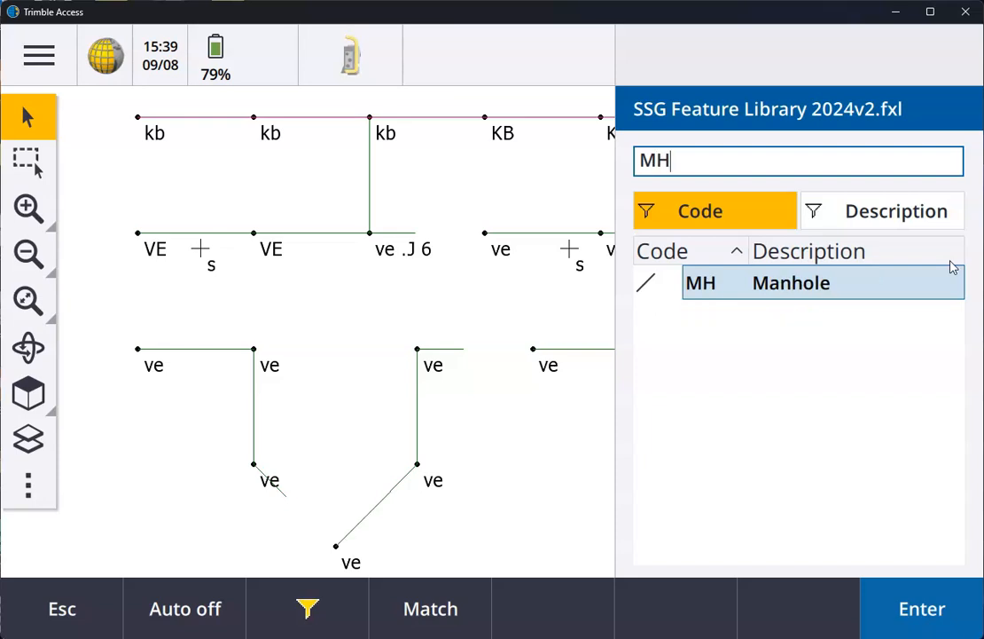
{"action": "left_click", "coordinate": [920, 609]}
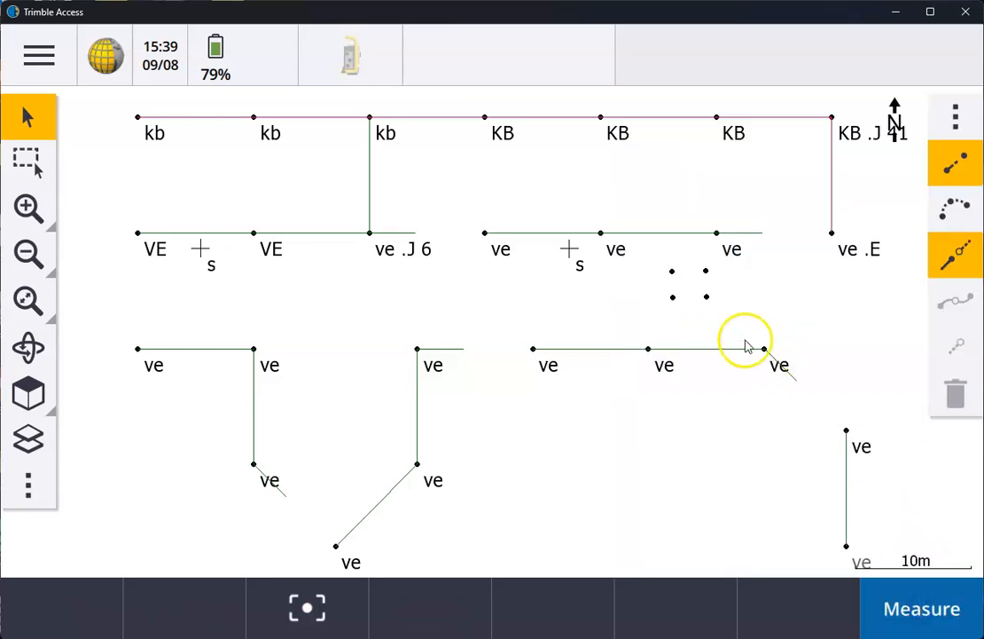
{"action": "left_click", "coordinate": [673, 274]}
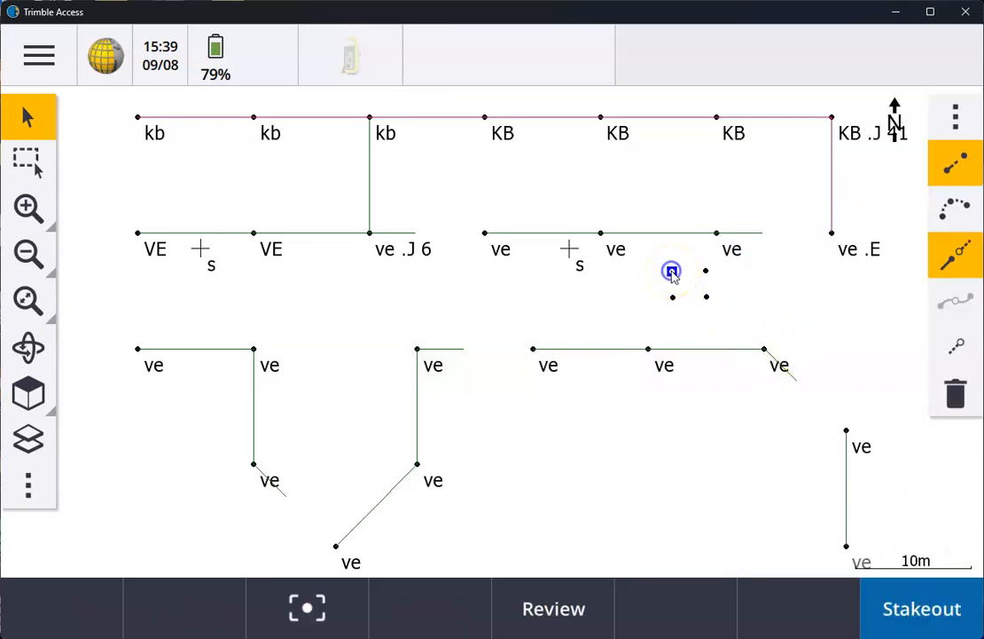
{"action": "left_click", "coordinate": [706, 272]}
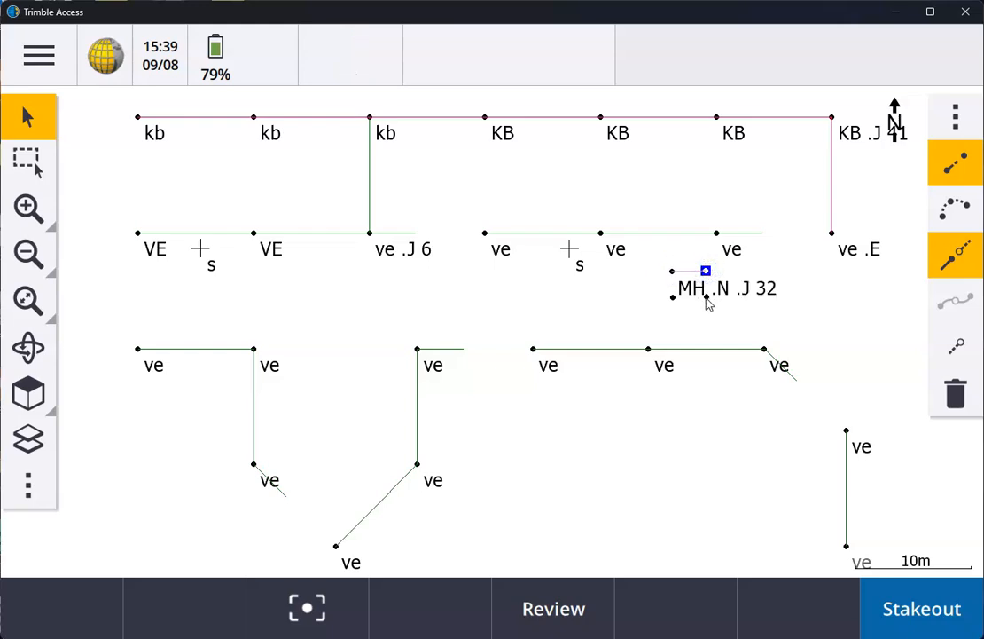
{"action": "left_click", "coordinate": [707, 299]}
{"action": "left_click", "coordinate": [676, 299]}
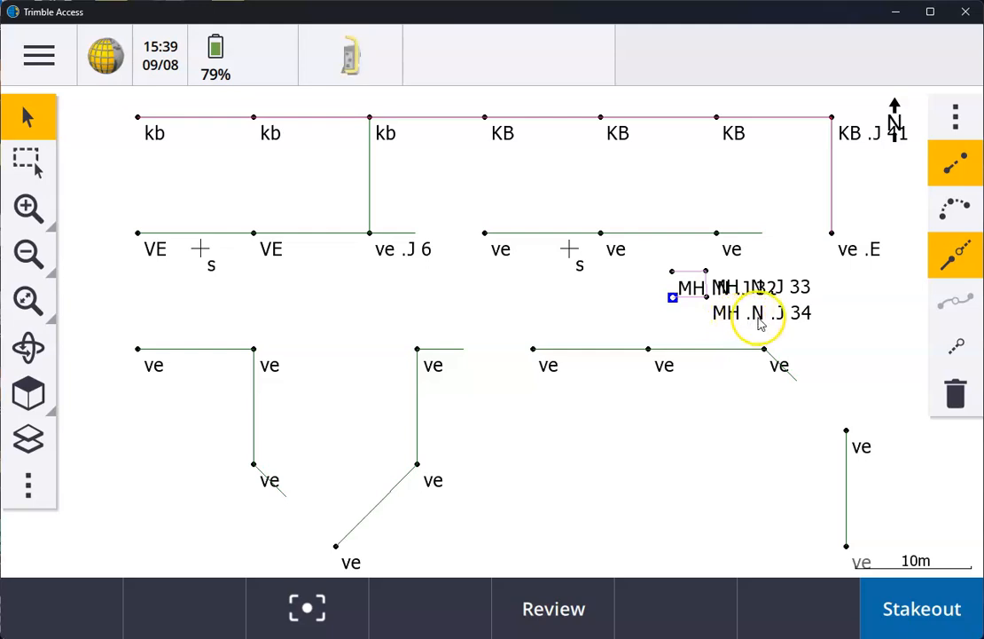
{"action": "left_click", "coordinate": [672, 272]}
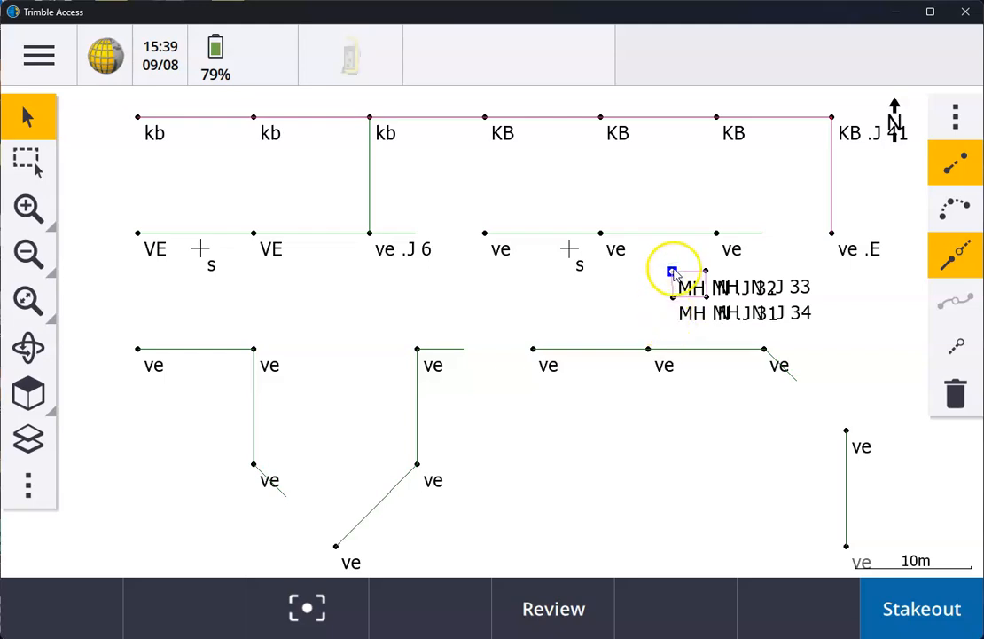
{"action": "left_click", "coordinate": [673, 271]}
{"action": "left_click", "coordinate": [684, 310]}
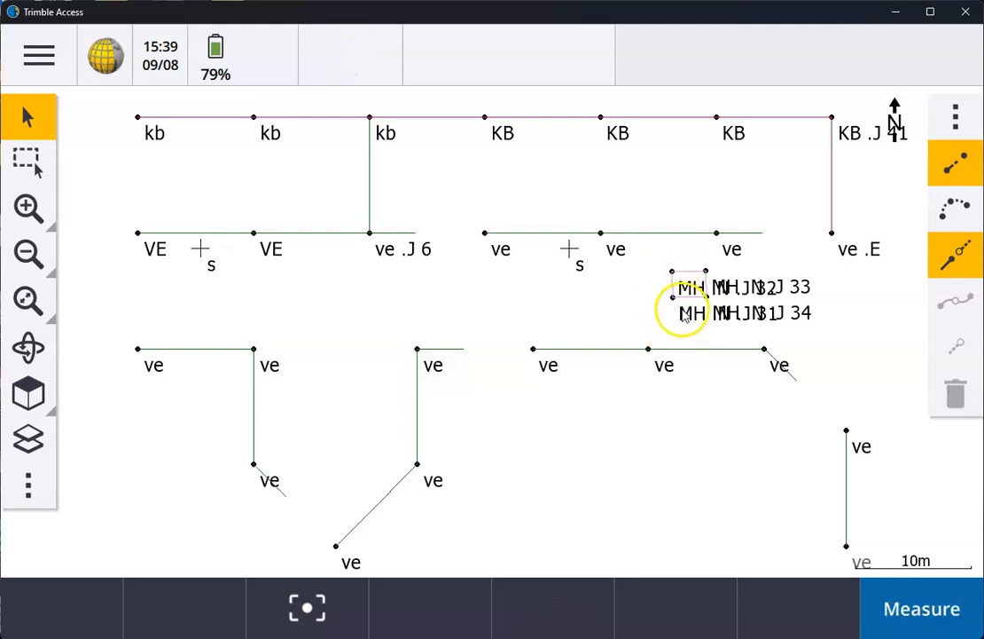
{"action": "left_click", "coordinate": [955, 166]}
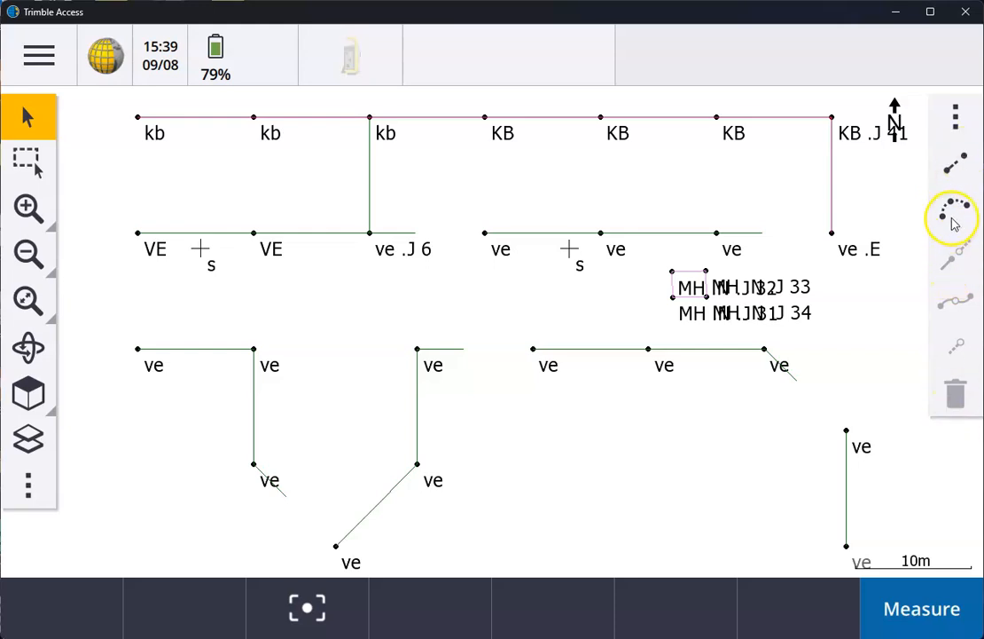
Draw an arc from the lower end of the western vertical ve line through the southern ve point to the neighbouring vertical line's lower end.
{"action": "left_click", "coordinate": [956, 205]}
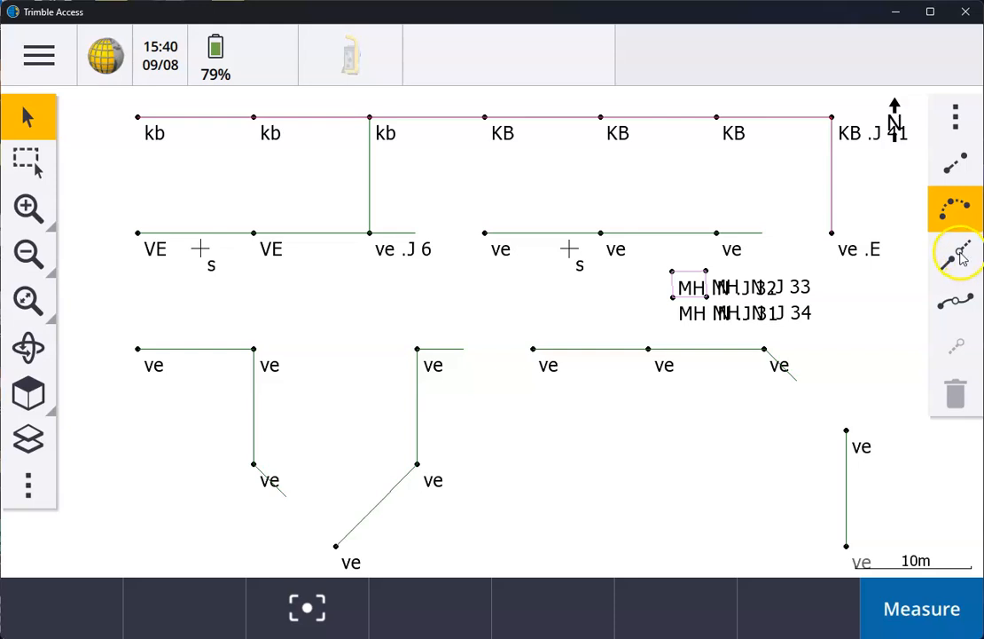
{"action": "left_click", "coordinate": [953, 309]}
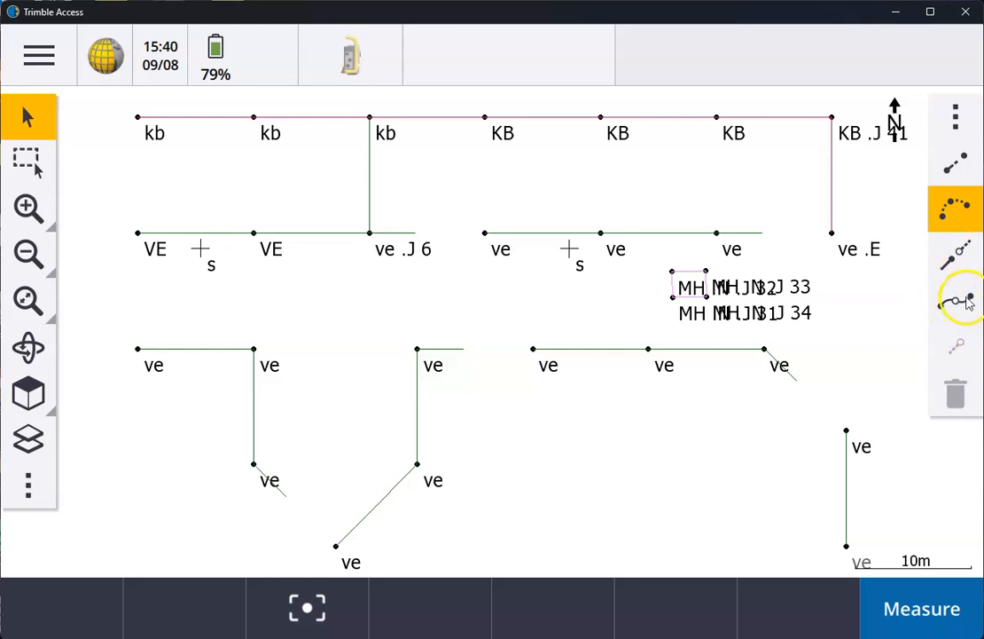
{"action": "left_click", "coordinate": [254, 466]}
{"action": "left_click", "coordinate": [333, 547]}
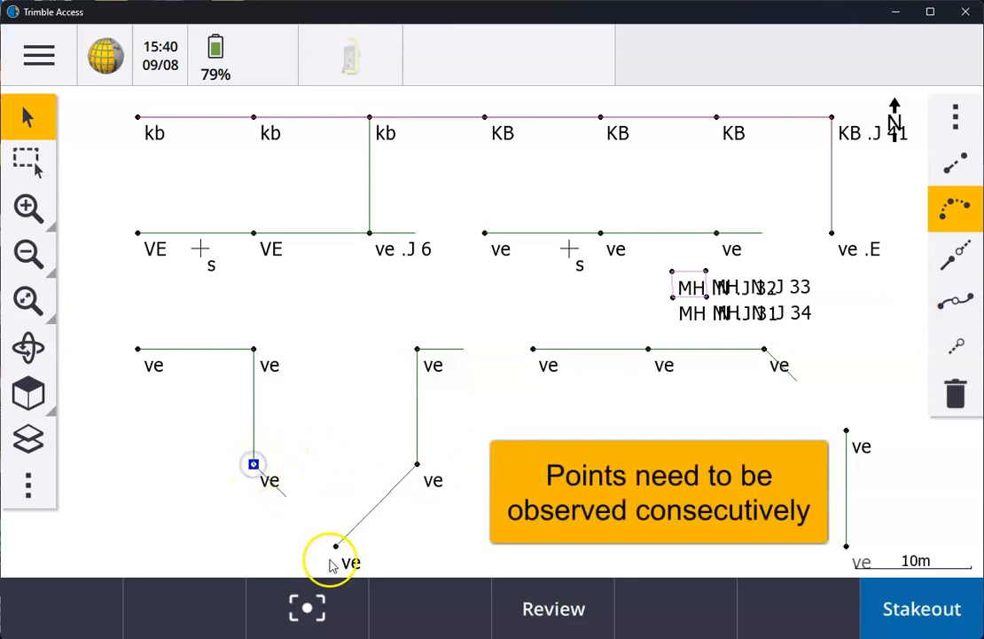
{"action": "left_click", "coordinate": [287, 488]}
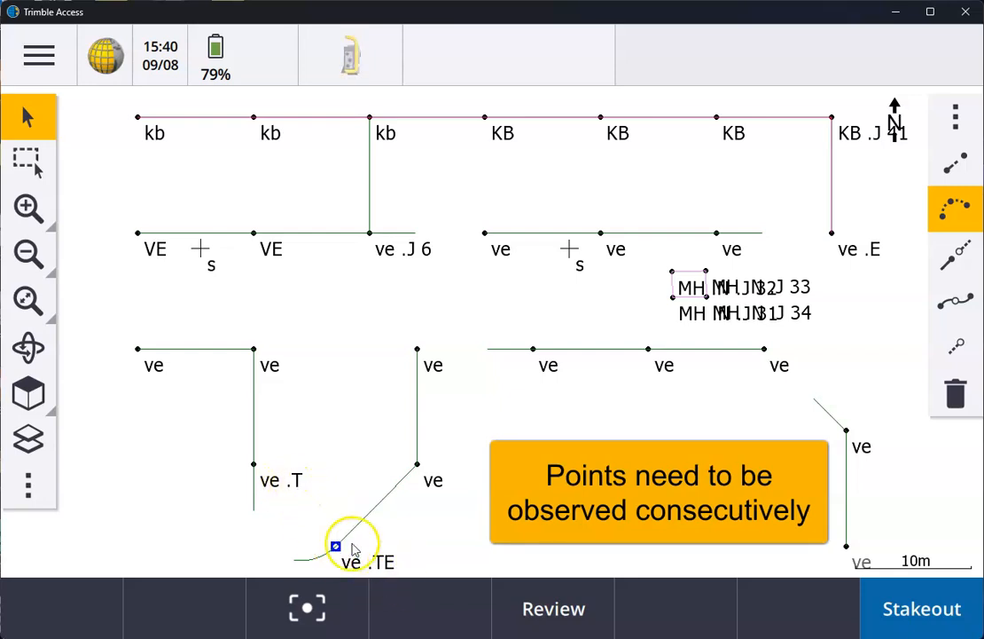
{"action": "left_click", "coordinate": [417, 464]}
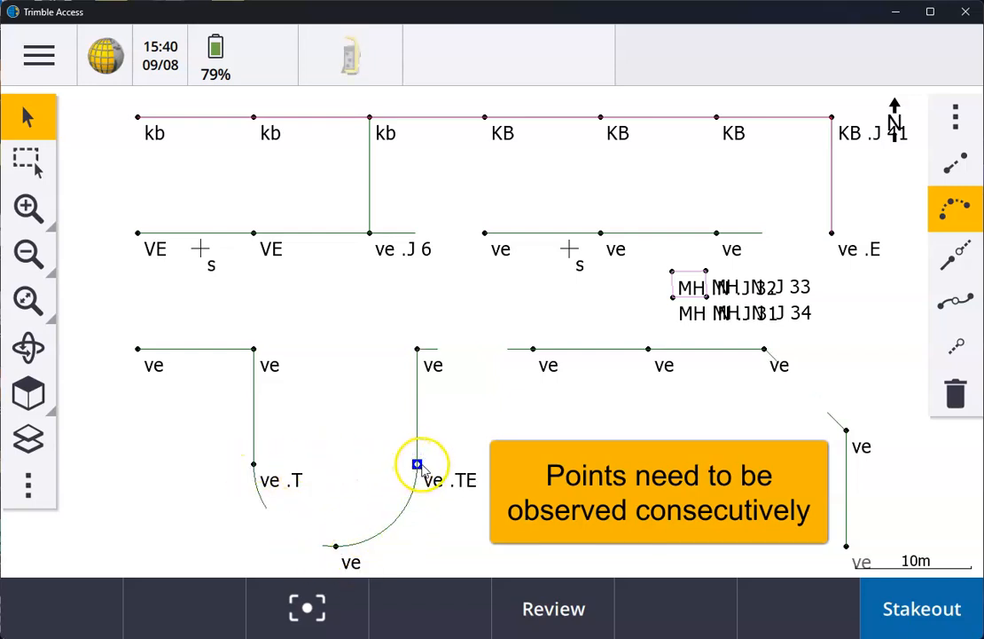
{"action": "left_click", "coordinate": [417, 464]}
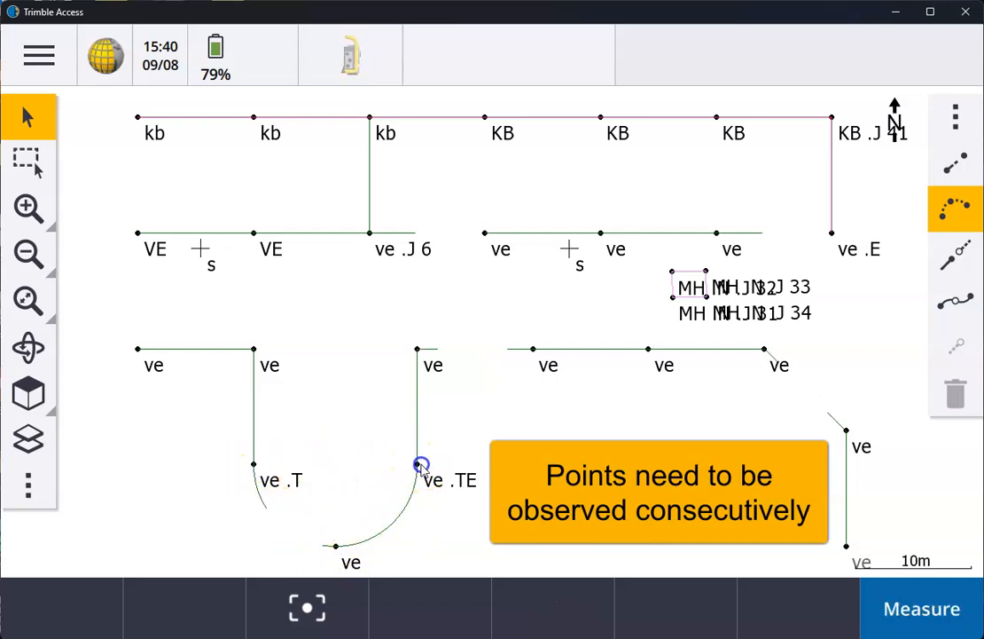
Draw an arc from the east end of the ve line to the upper point of the eastern vertical ve line, and leave arc drawing.
{"action": "left_click", "coordinate": [764, 349]}
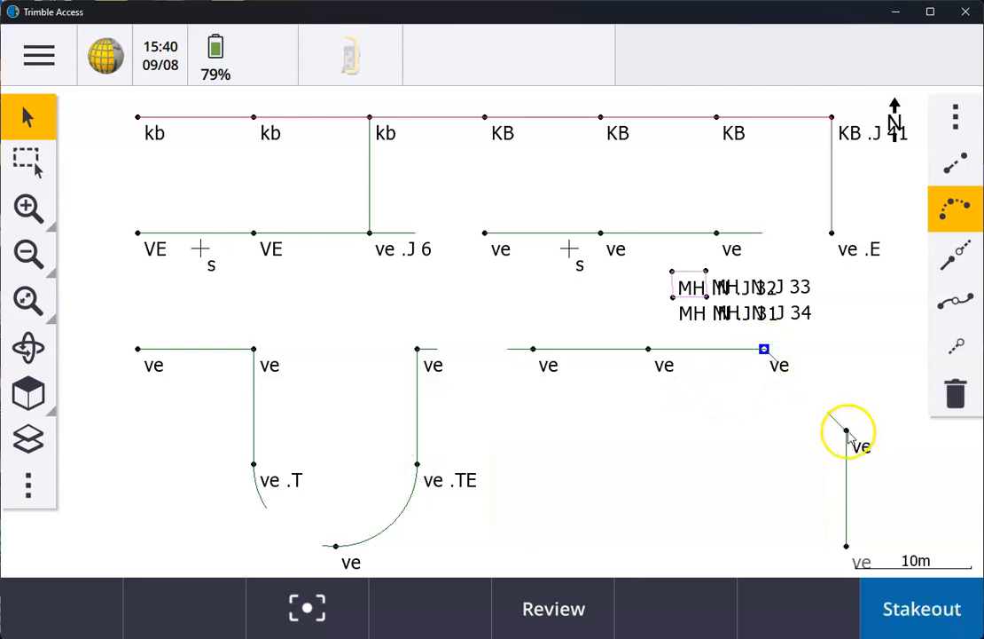
{"action": "left_click", "coordinate": [846, 430]}
{"action": "left_click", "coordinate": [846, 432]}
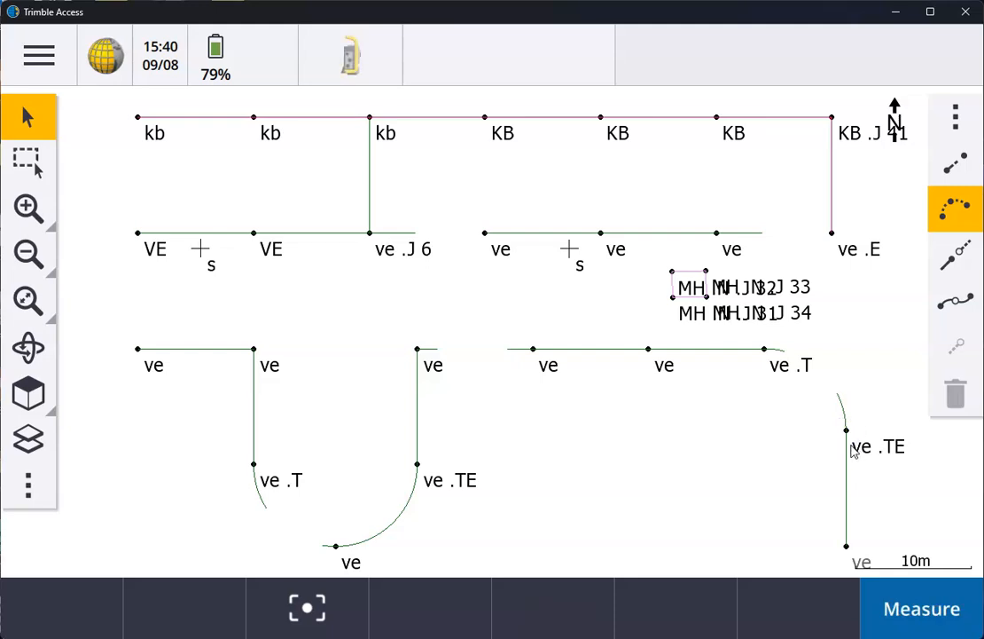
{"action": "left_click", "coordinate": [956, 209]}
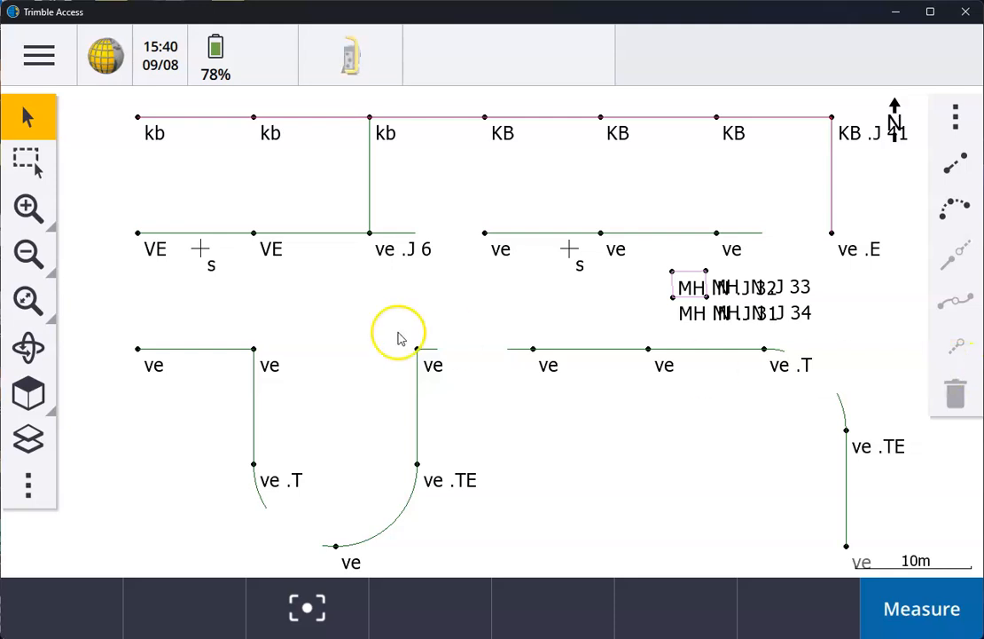
Delete the two points coded s between the VE and ve points of the second row.
{"action": "left_click", "coordinate": [200, 248]}
{"action": "left_click", "coordinate": [569, 249]}
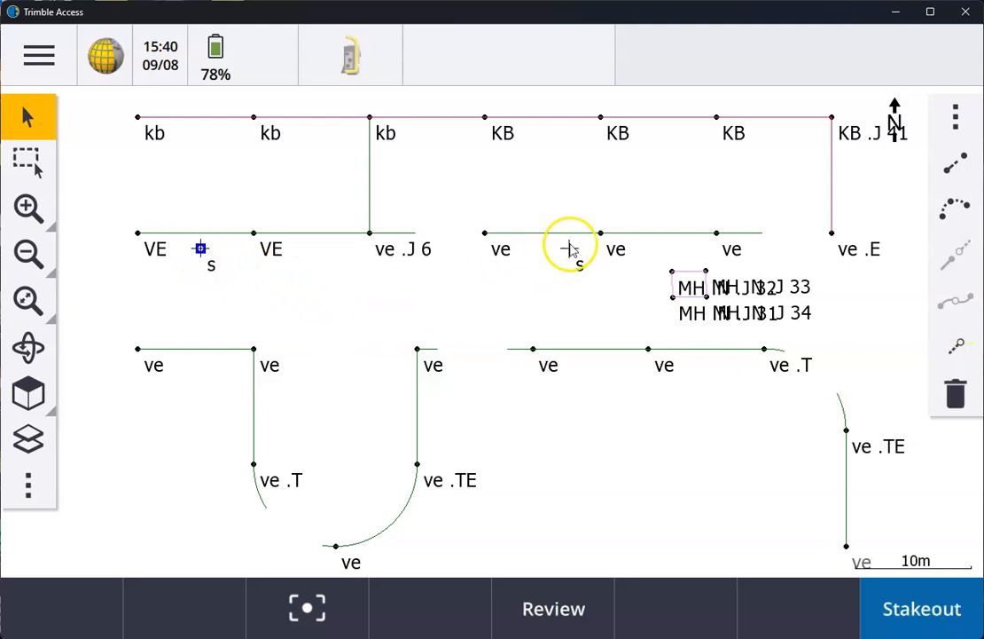
{"action": "left_click", "coordinate": [955, 391]}
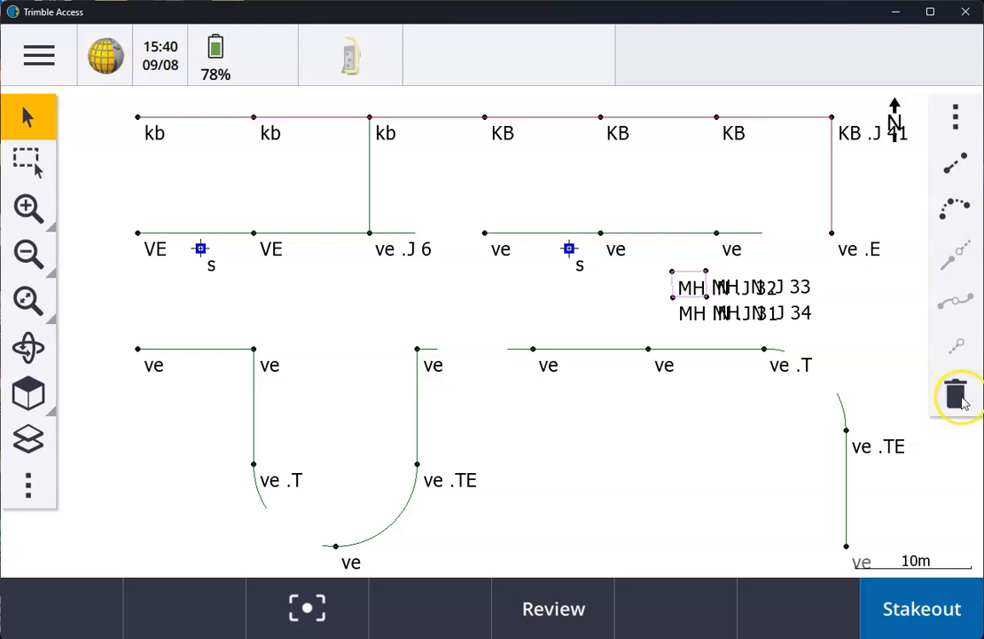
{"action": "left_click", "coordinate": [940, 617]}
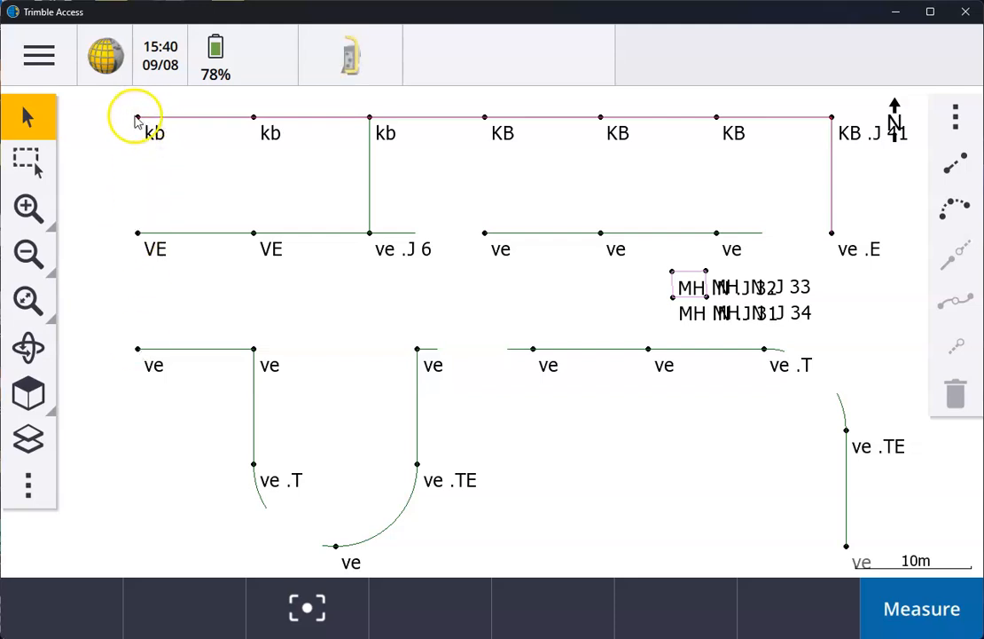
Delete the westernmost point of each of the three rows, coded kb, VE and ve.
{"action": "left_click", "coordinate": [138, 116]}
{"action": "left_click", "coordinate": [137, 233]}
{"action": "left_click", "coordinate": [138, 348]}
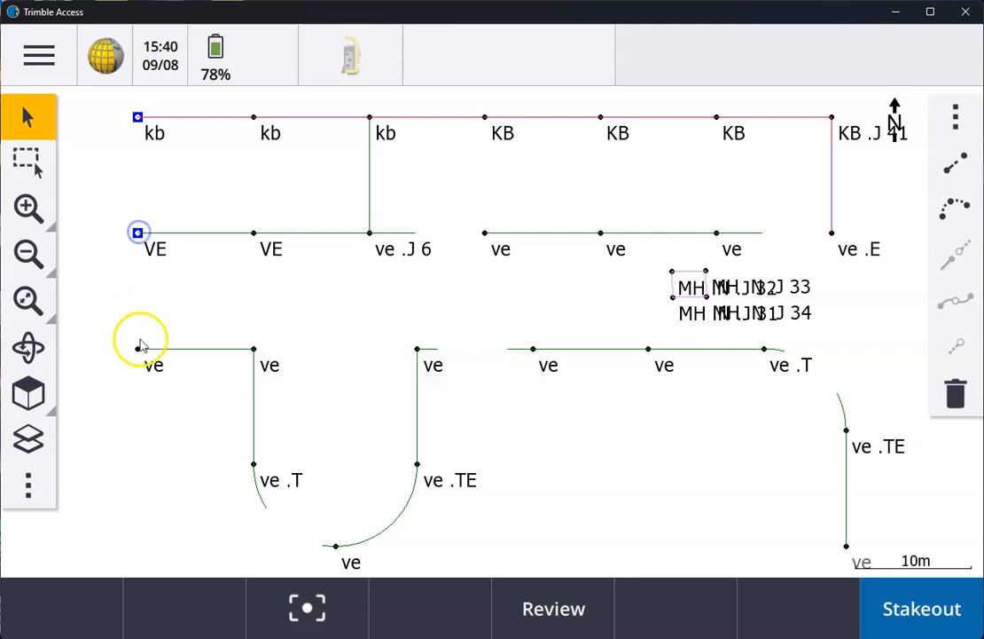
{"action": "left_click", "coordinate": [956, 397]}
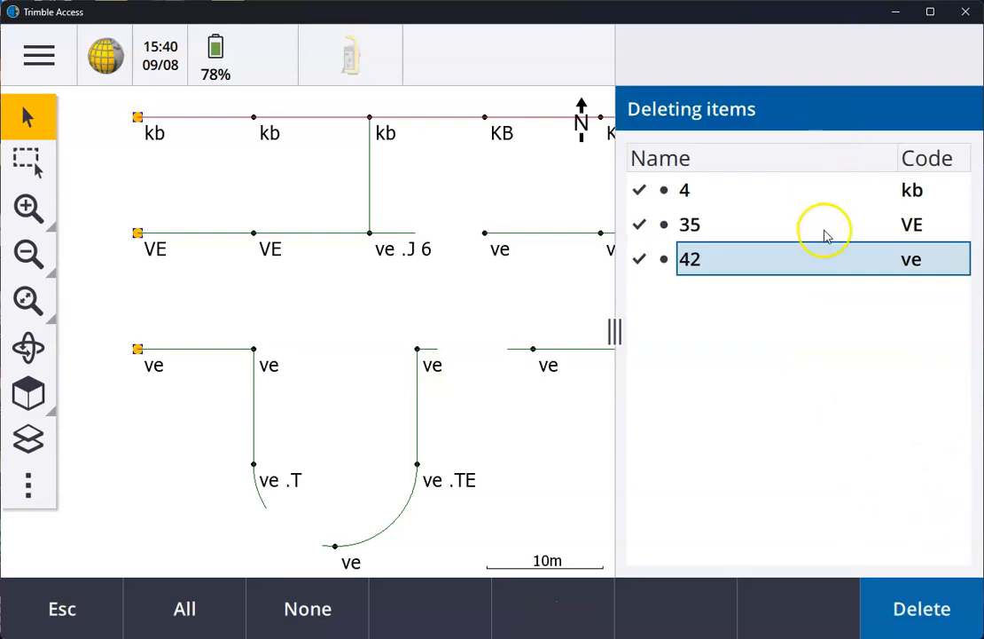
{"action": "left_click", "coordinate": [918, 615]}
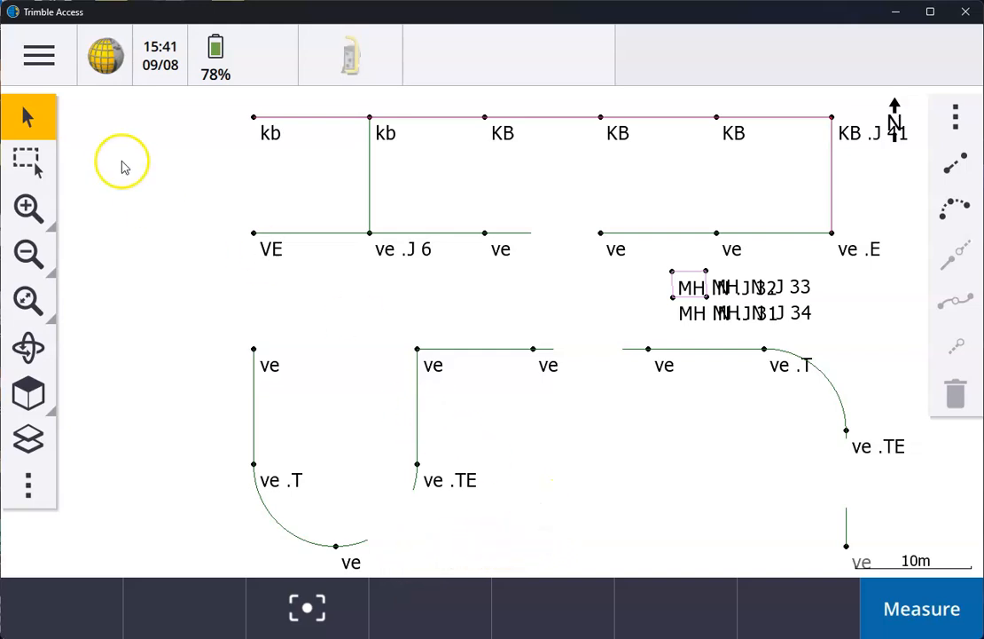
Turn off the display of codes in the map settings and accept the change.
{"action": "left_click", "coordinate": [25, 490]}
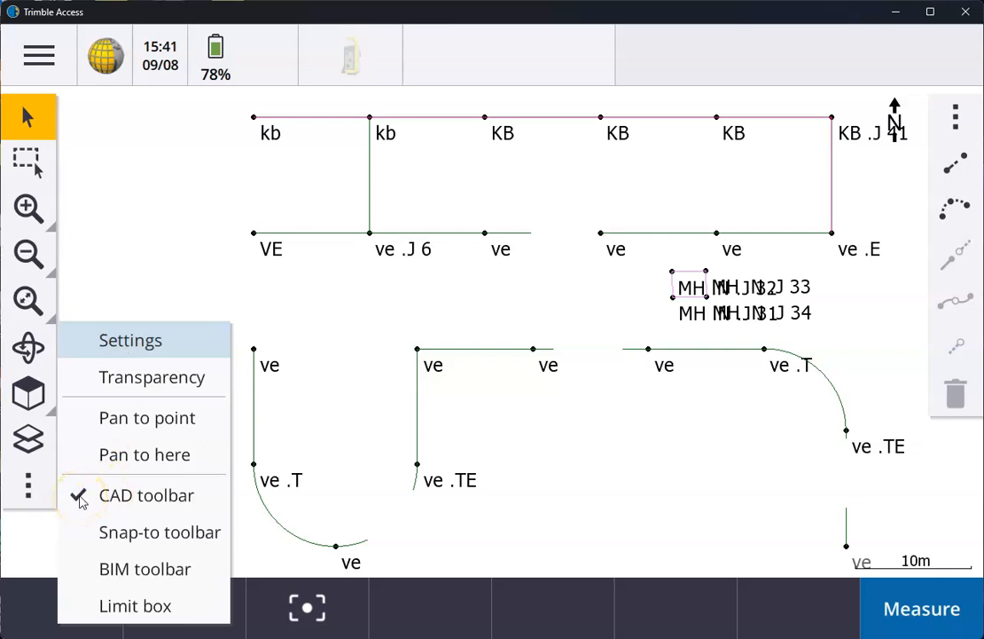
{"action": "left_click", "coordinate": [125, 339]}
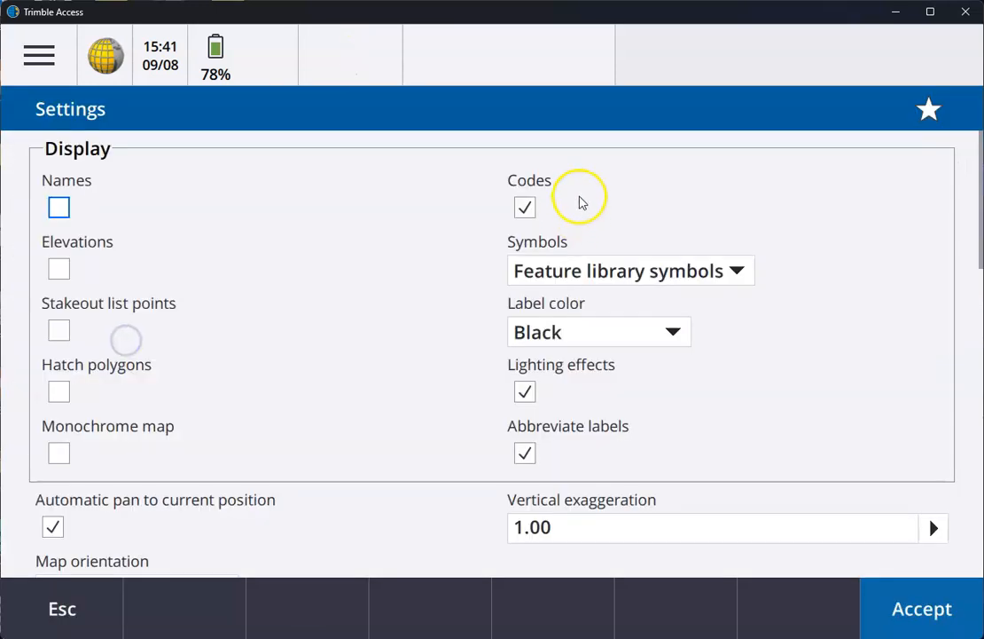
{"action": "left_click", "coordinate": [525, 203]}
{"action": "left_click", "coordinate": [914, 616]}
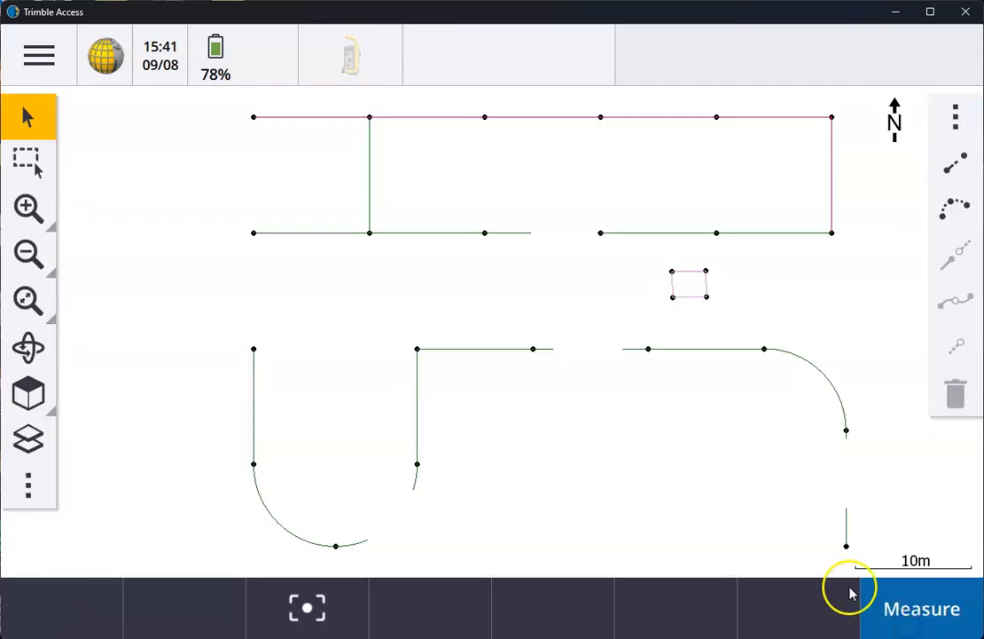